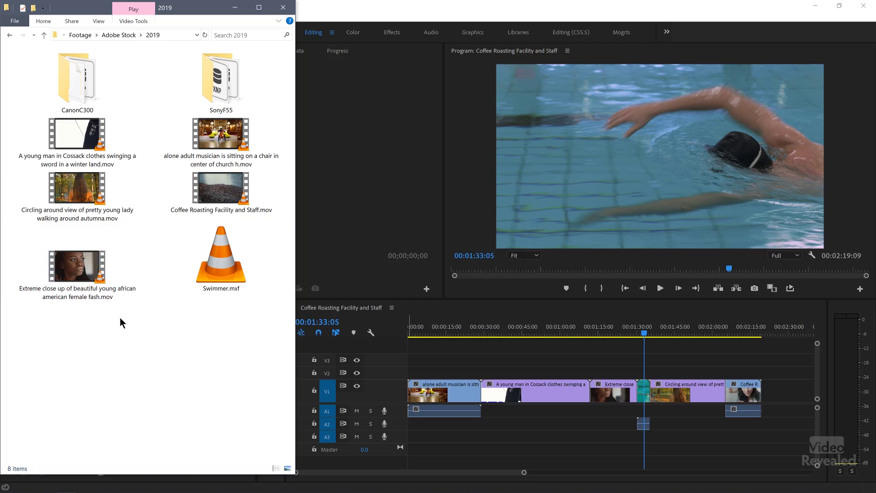
Step: Load the timeline's Cossack sword clip into the Source Monitor at sequence time 00:00:36:00 and add a clip marker there
click(331, 8)
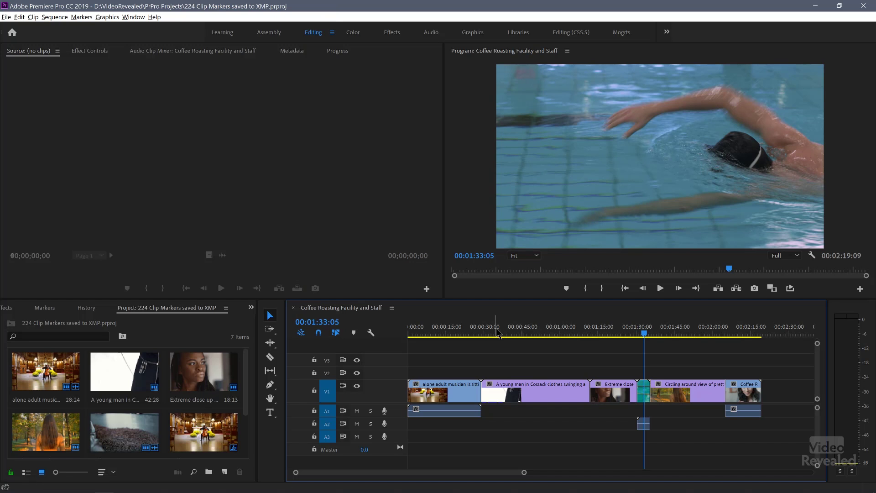
mouse_move(502, 332)
mouse_down()
mouse_move(514, 333)
mouse_move(500, 333)
mouse_up()
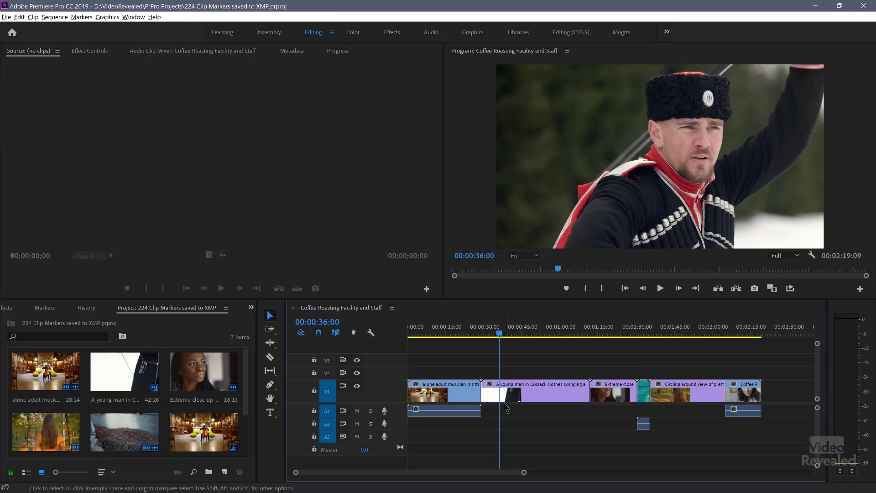
click(507, 393)
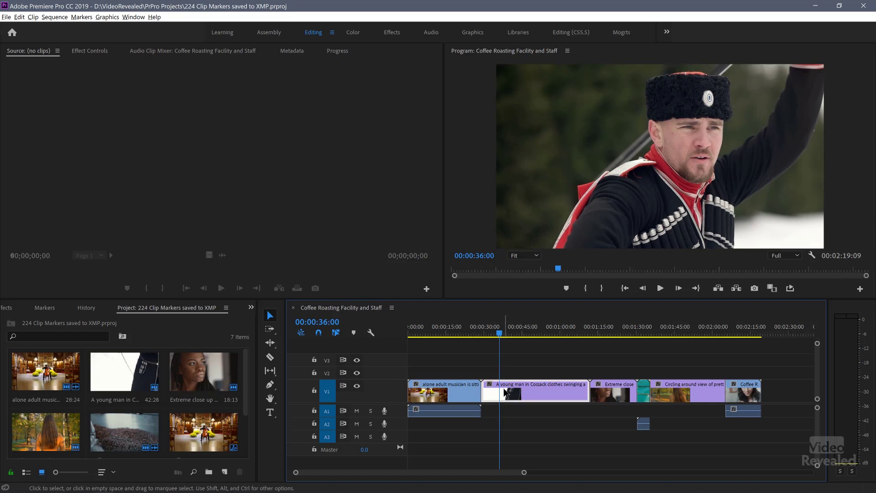
double_click(503, 388)
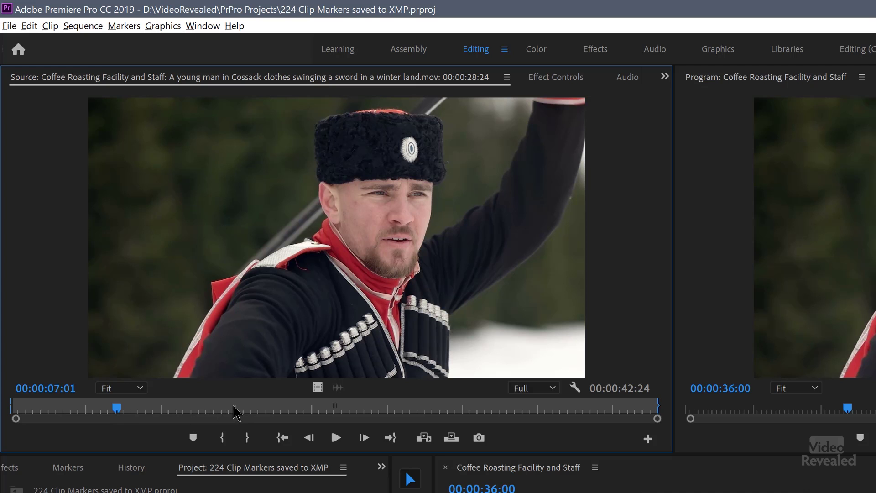
key(m)
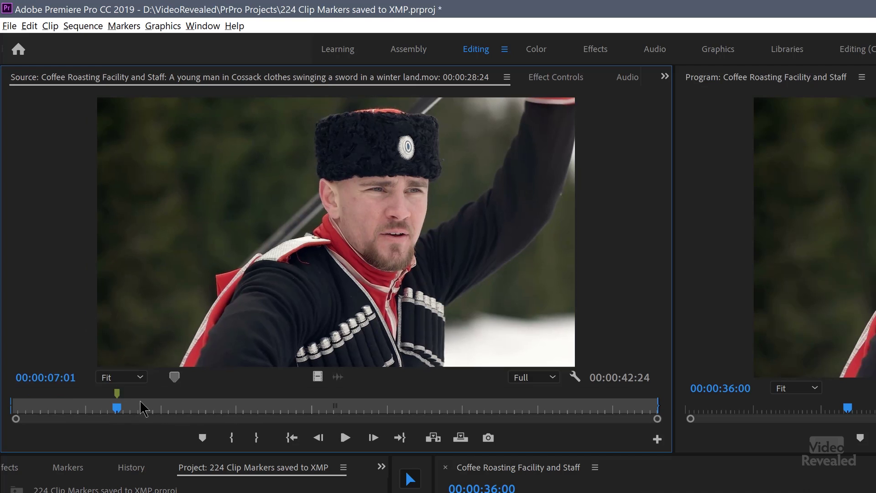
Step: Name the Cossack clip's marker "Great for slomo", set its duration to 00:00:08:07 and colour it red
double_click(117, 393)
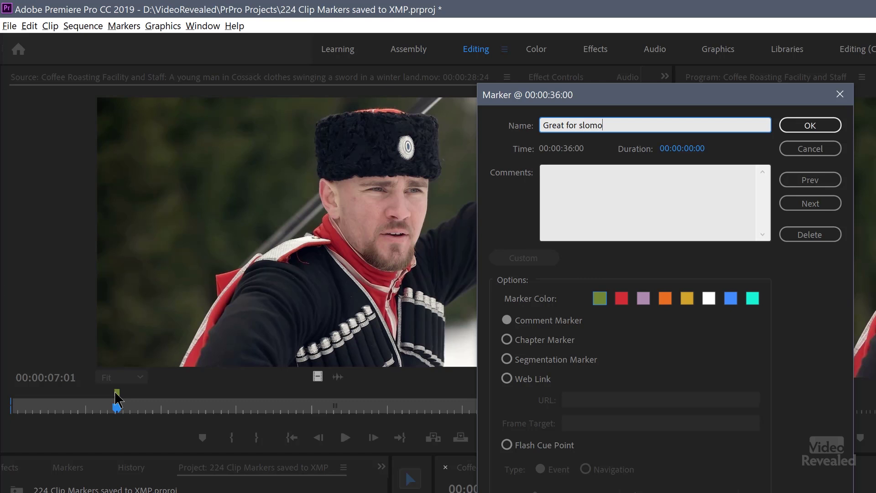
click(621, 298)
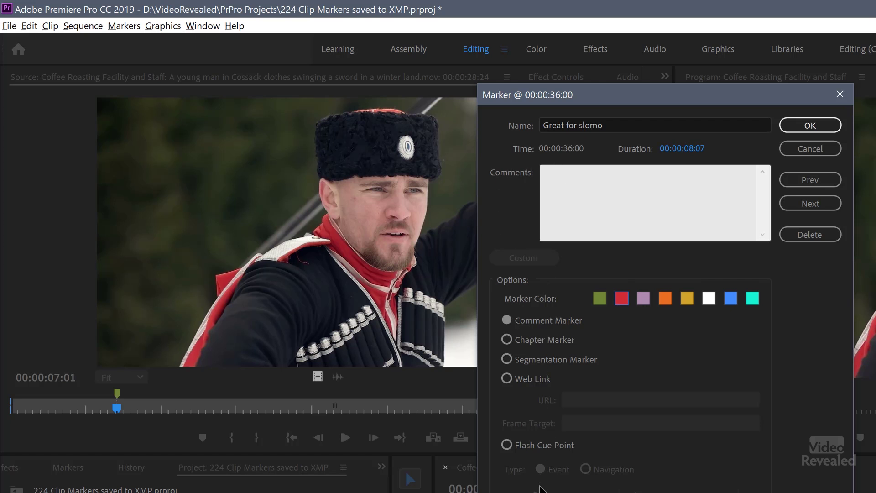
click(823, 125)
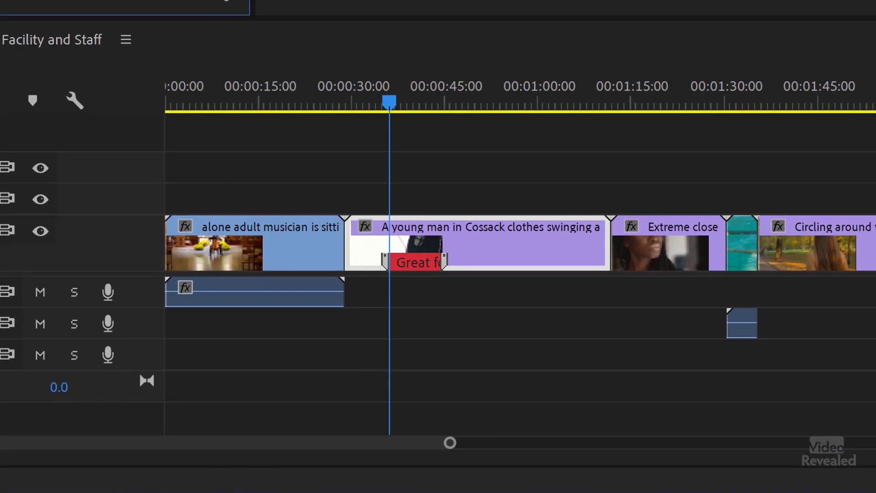
Step: Load the timeline's Extreme close up clip into the Source Monitor at sequence time 00:01:16:06 and add a clip marker there
drag(660, 97, 643, 109)
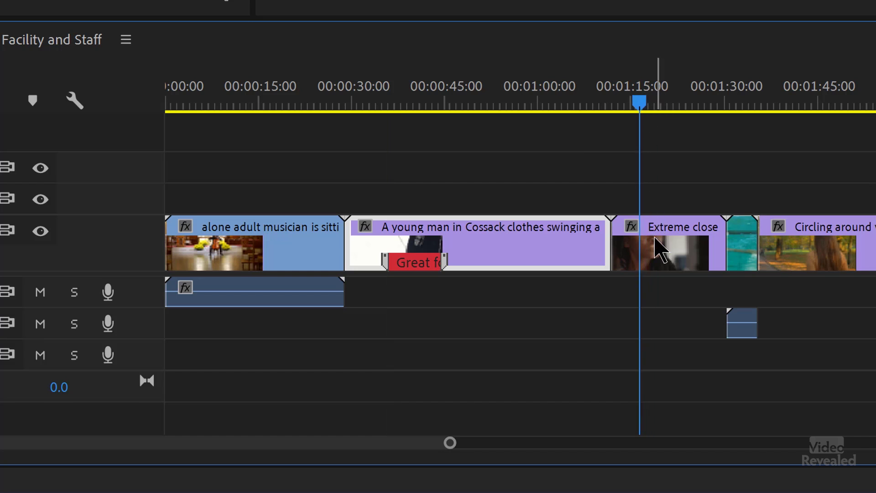
click(659, 249)
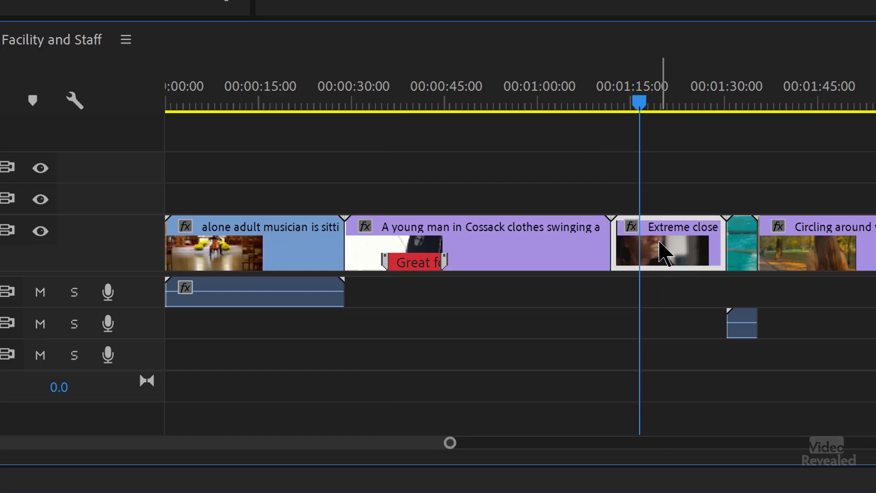
click(640, 262)
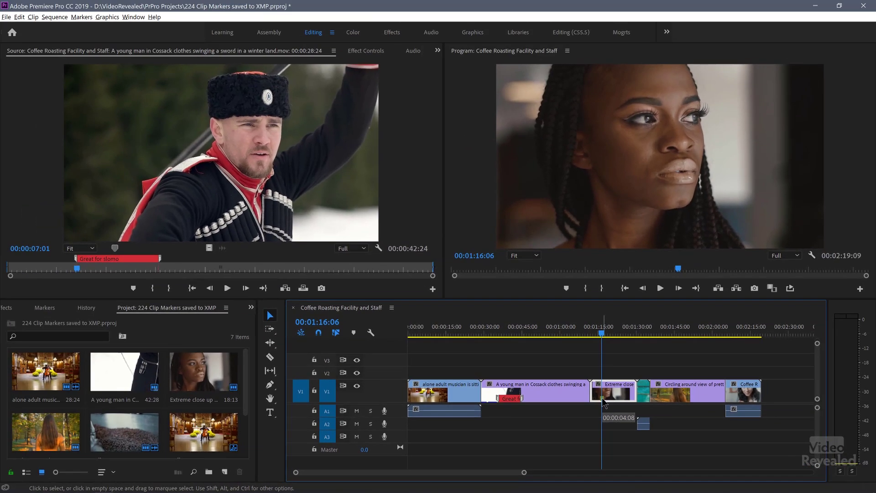
double_click(602, 400)
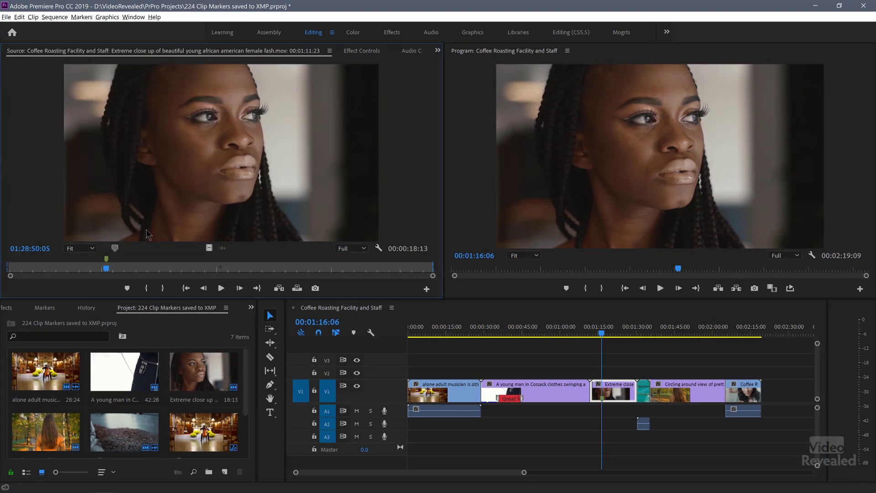
Step: Name the close-up clip's marker "Perfect for close up", set its duration to 00:00:07:12 and colour it blue
double_click(107, 259)
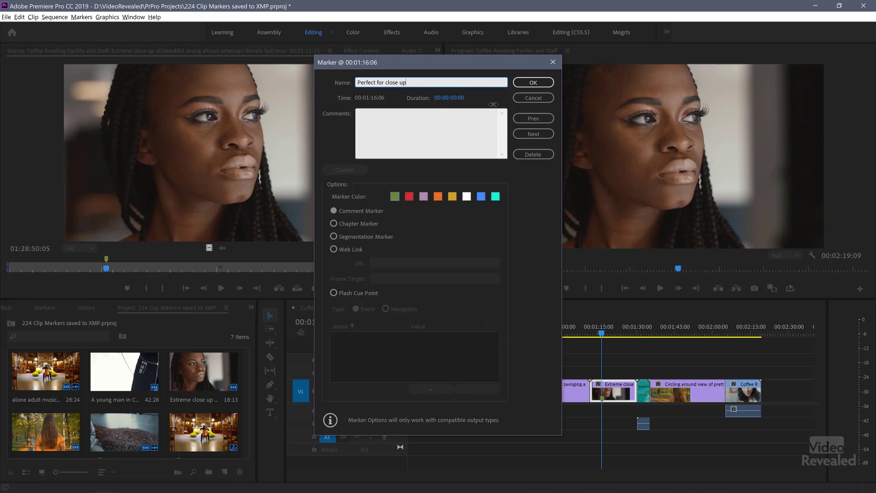
drag(460, 102, 548, 108)
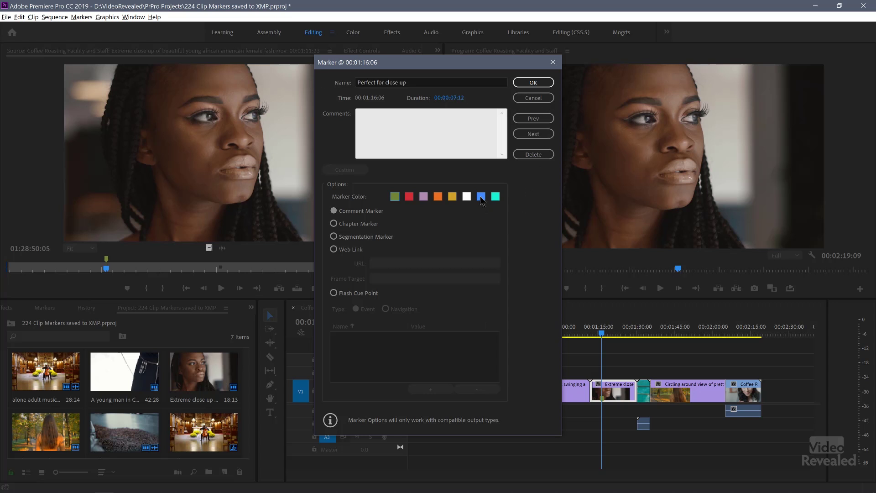
click(518, 82)
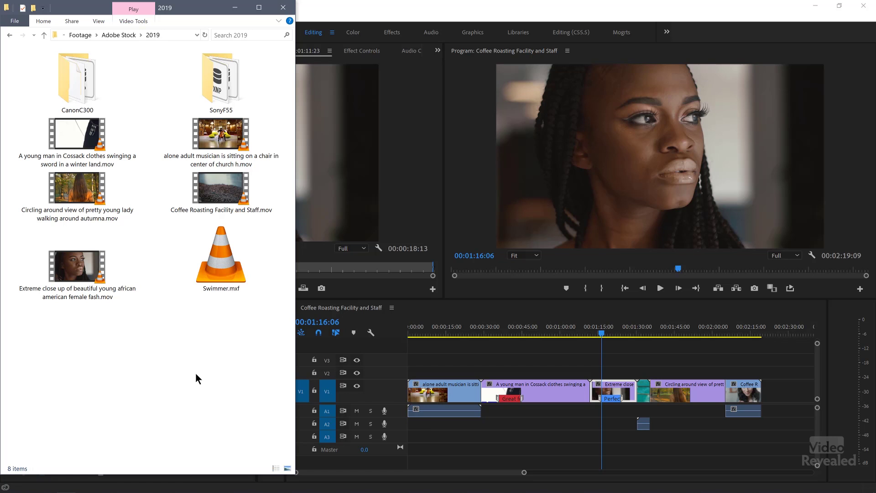
Step: Switch back to Premiere Pro and review the Media preferences for writing clip markers to XMP, then accept the settings
key(alt+Tab)
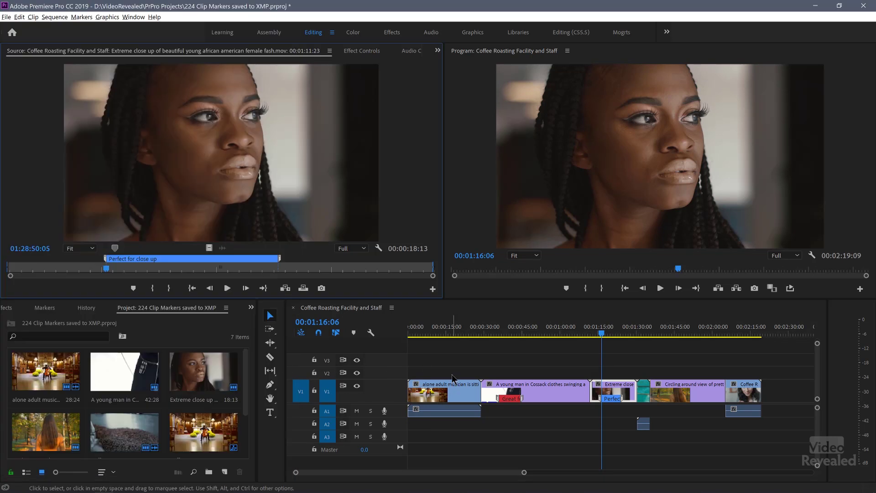
click(20, 17)
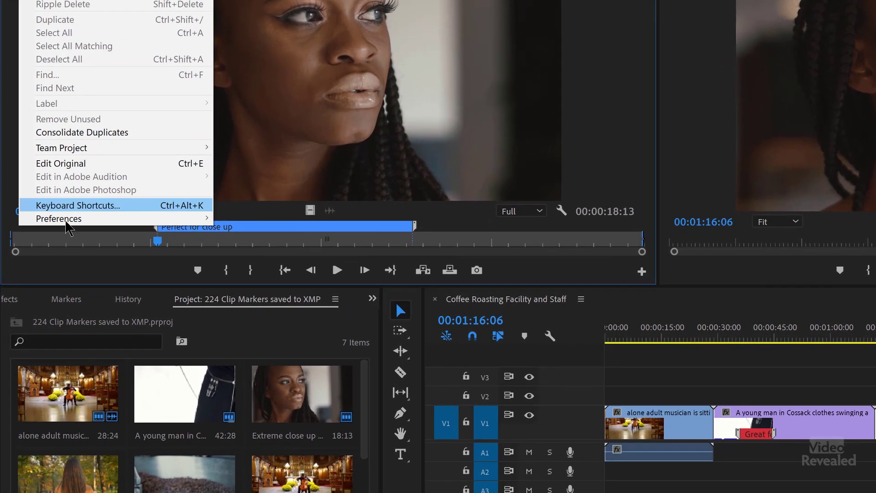
mouse_move(45, 253)
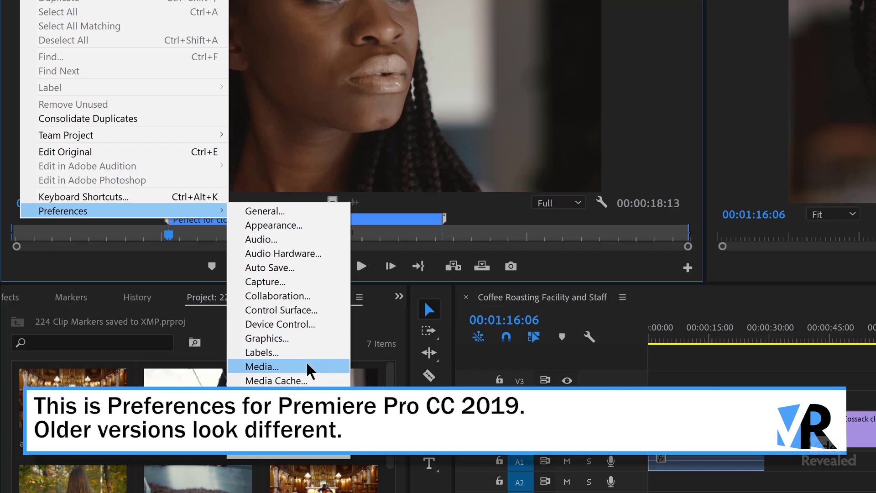
click(262, 367)
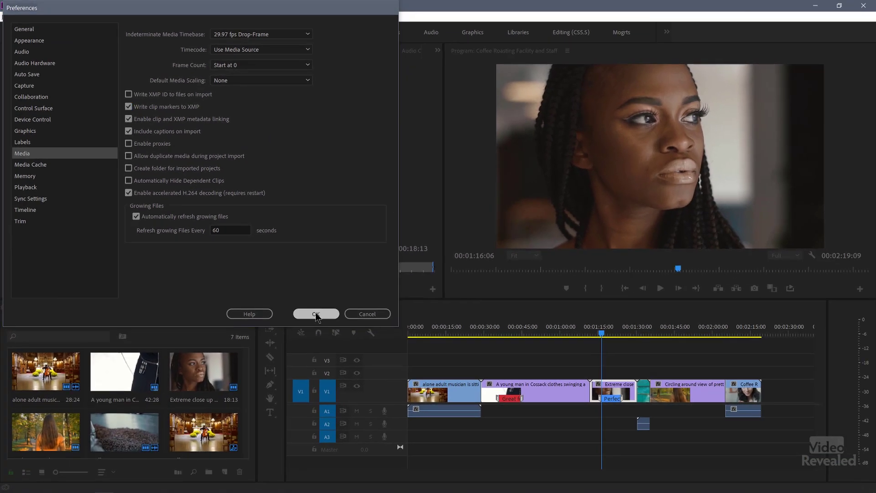
click(315, 313)
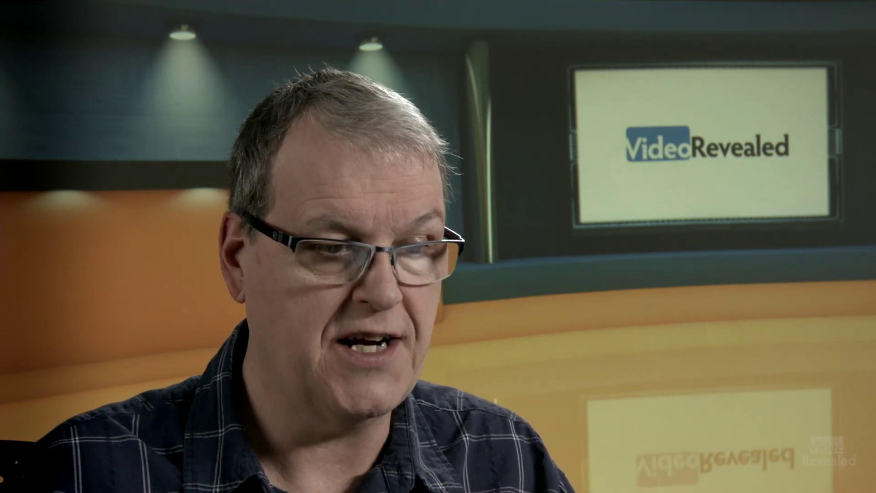
Step: Create a new project named ClipTest in D:\VideoRevealed\PrPro Projects
click(6, 17)
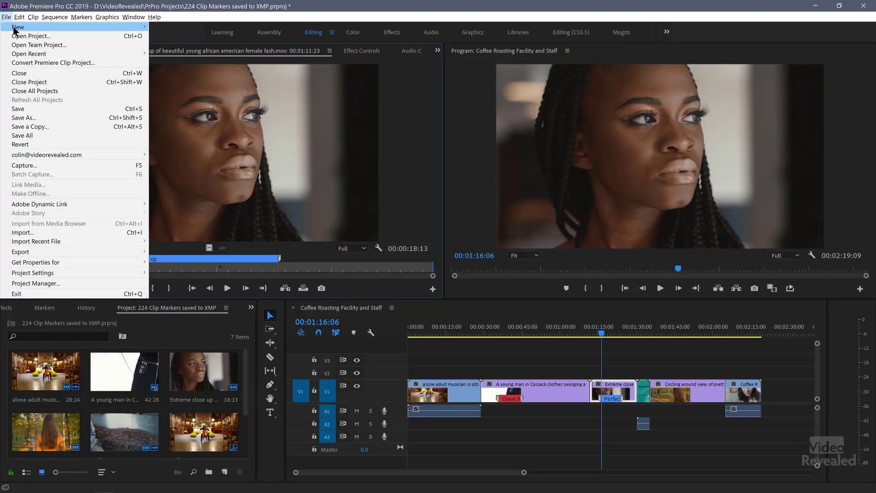
mouse_move(17, 28)
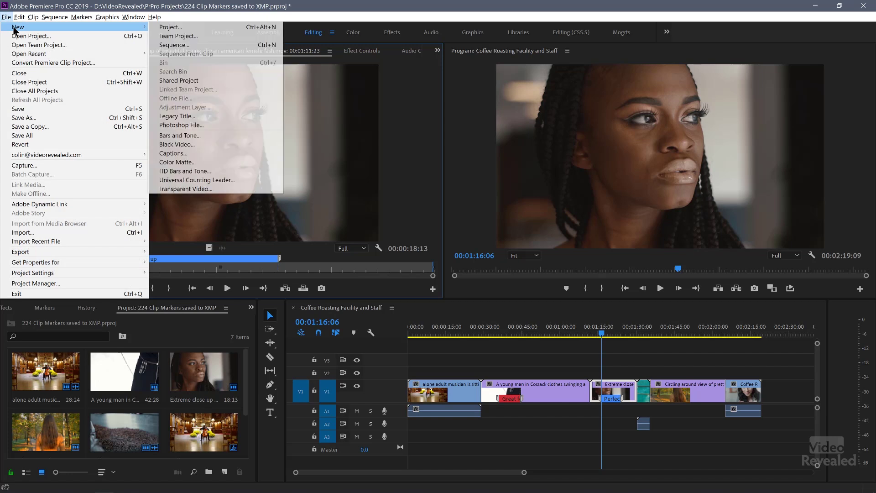
click(185, 29)
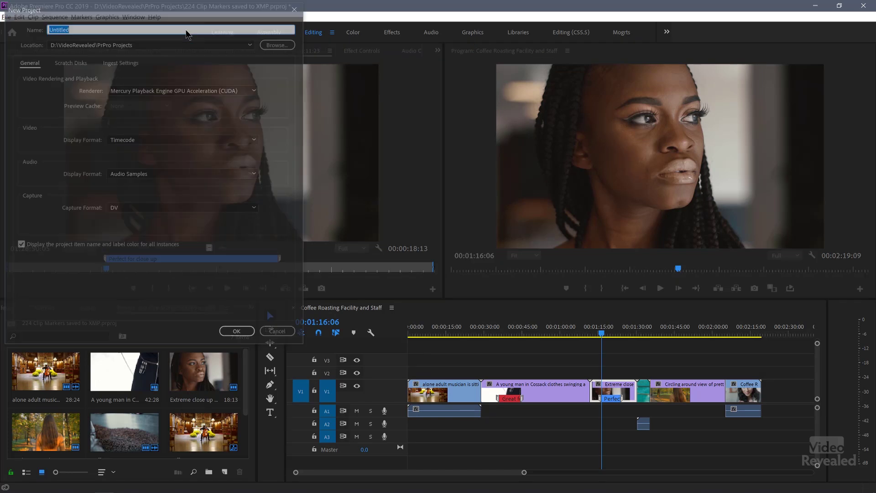
text(ClipTest)
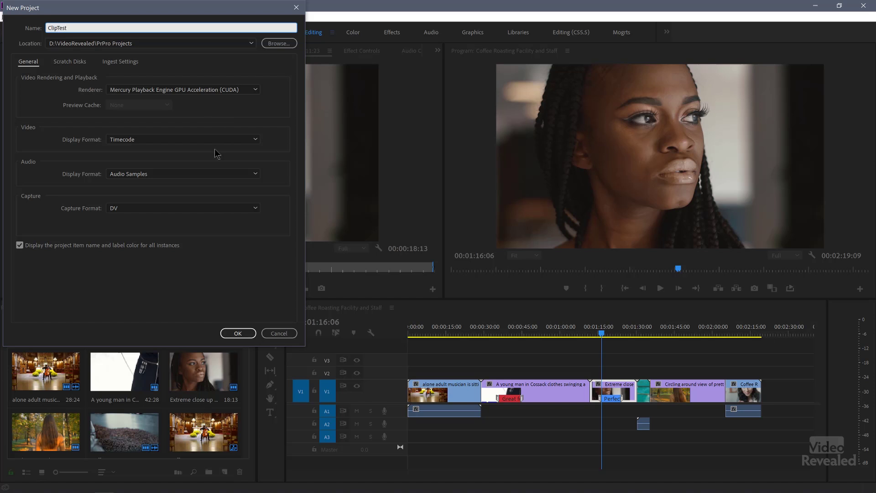
click(237, 333)
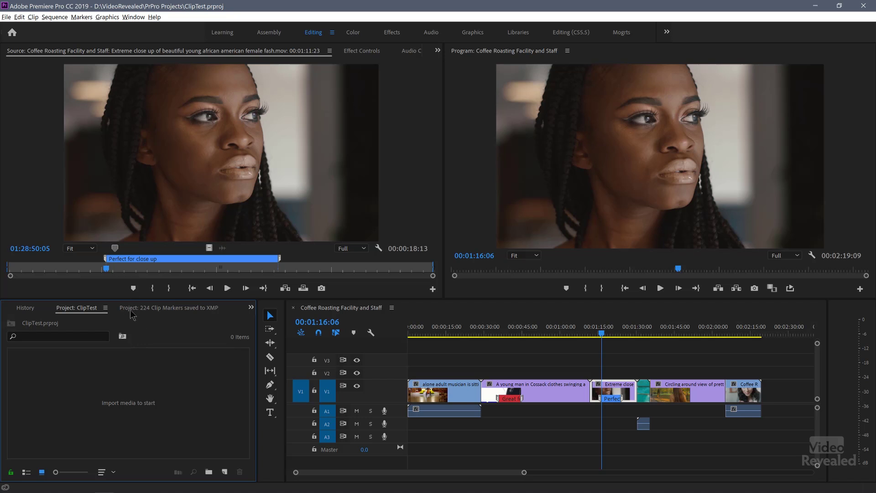
Step: Import the Extreme close up and Cossack sword clips from the Footage > Adobe Stock > 2019 folder into the ClipTest project
click(251, 307)
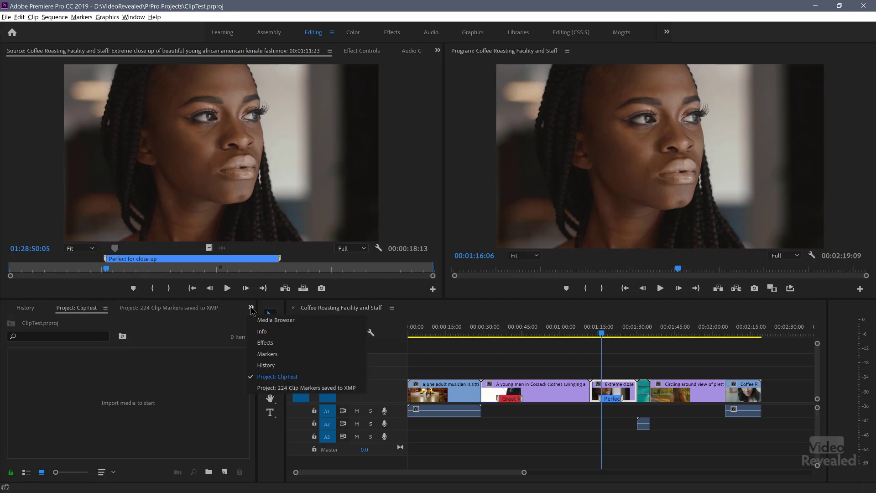
click(270, 320)
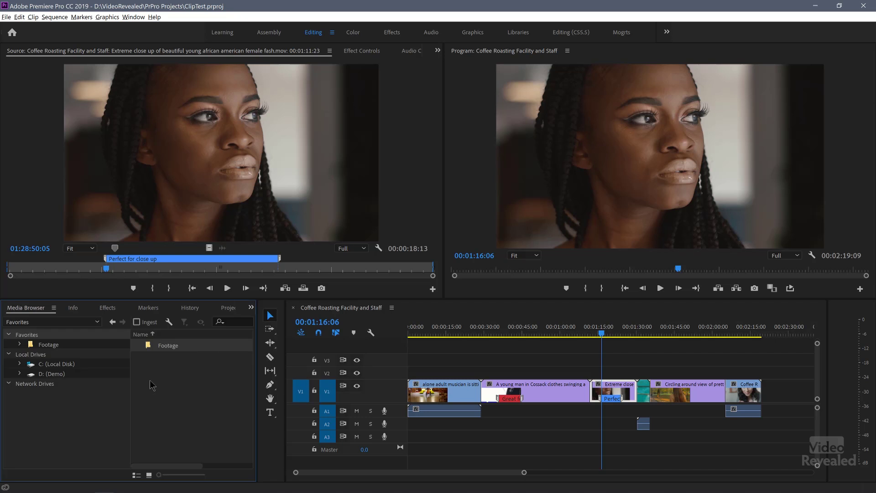
double_click(151, 345)
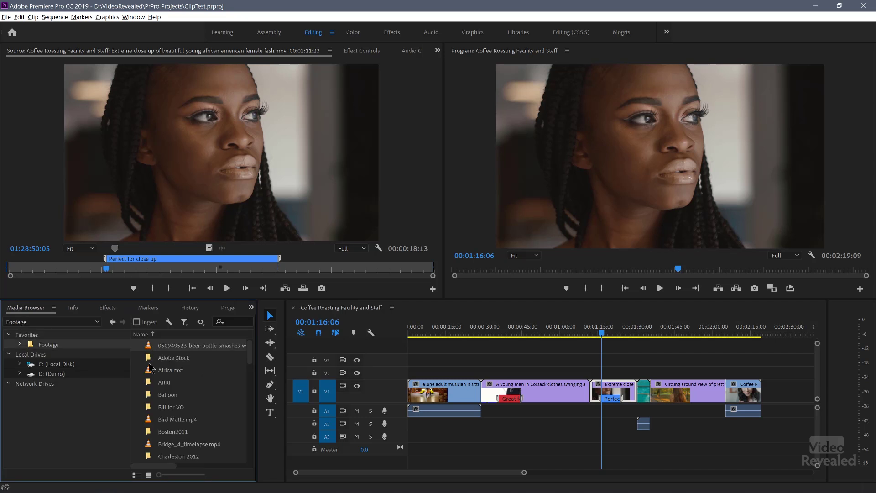
double_click(165, 358)
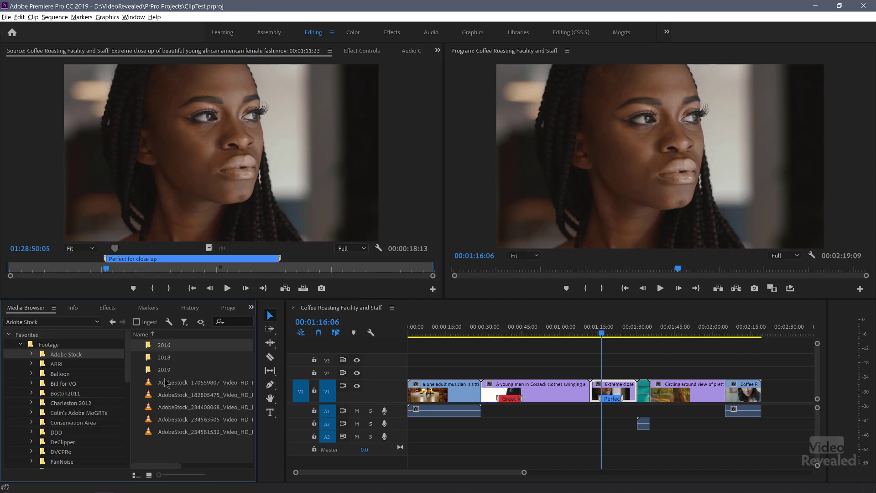
double_click(166, 370)
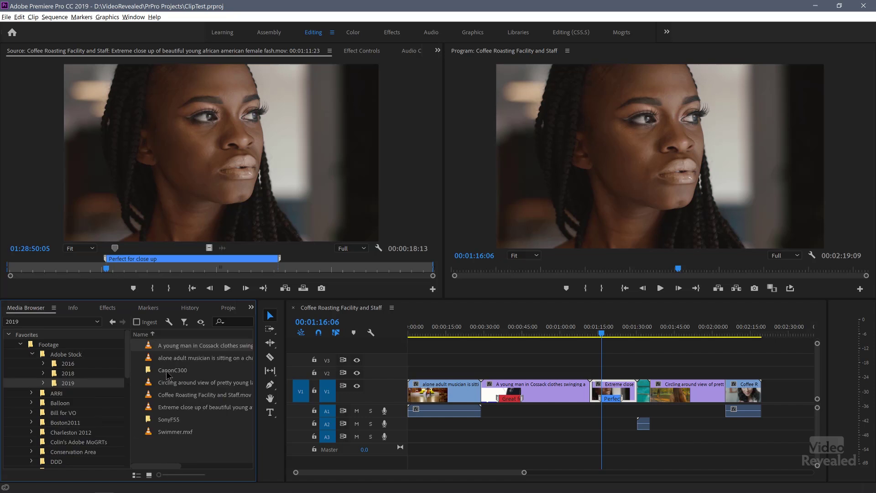
right_click(150, 408)
click(167, 419)
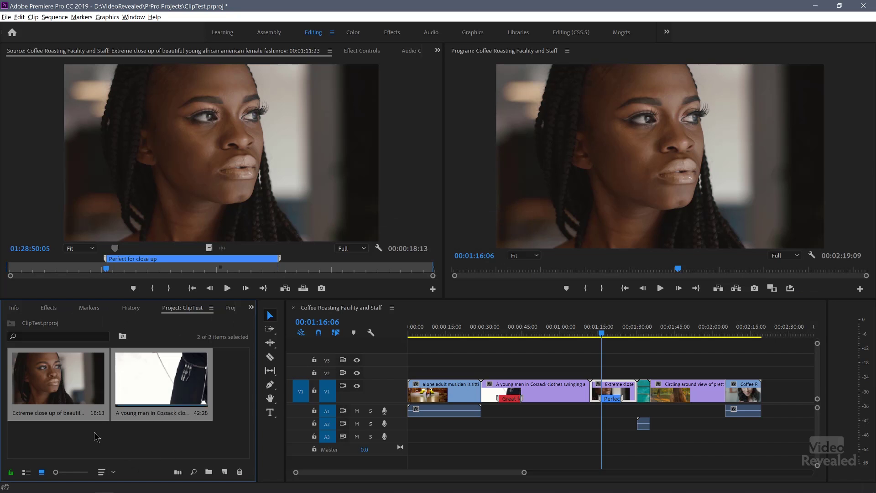
Step: Inspect the imported close-up and Cossack sword clips in the Source Monitor for clip markers
double_click(73, 385)
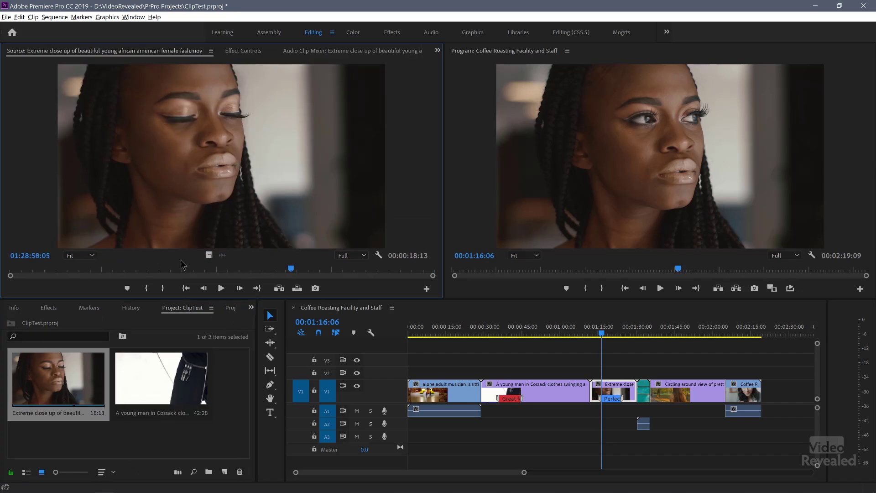
double_click(149, 381)
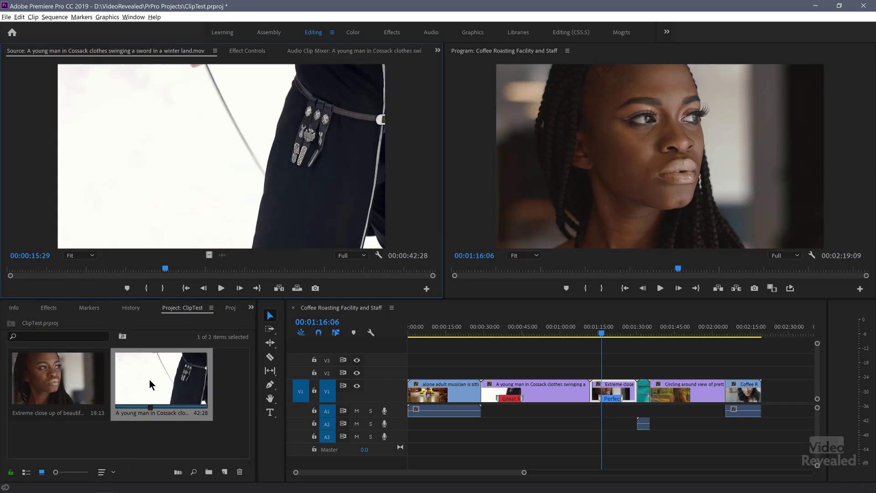
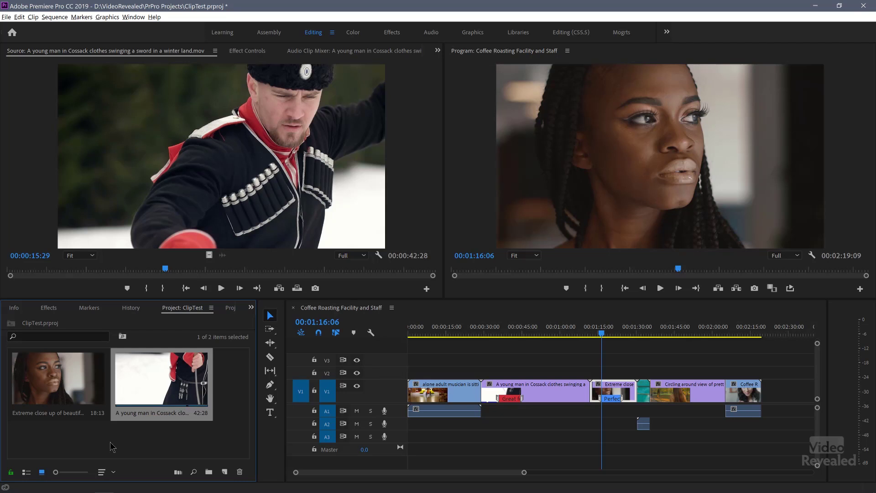
click(64, 376)
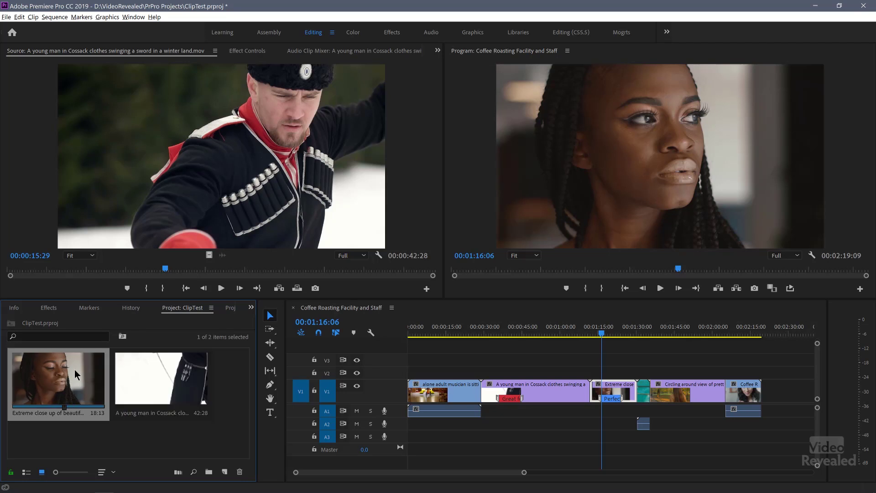
Step: Open the extreme close-up clip in the Source Monitor and add a clip marker at 01:28:58:13
double_click(64, 380)
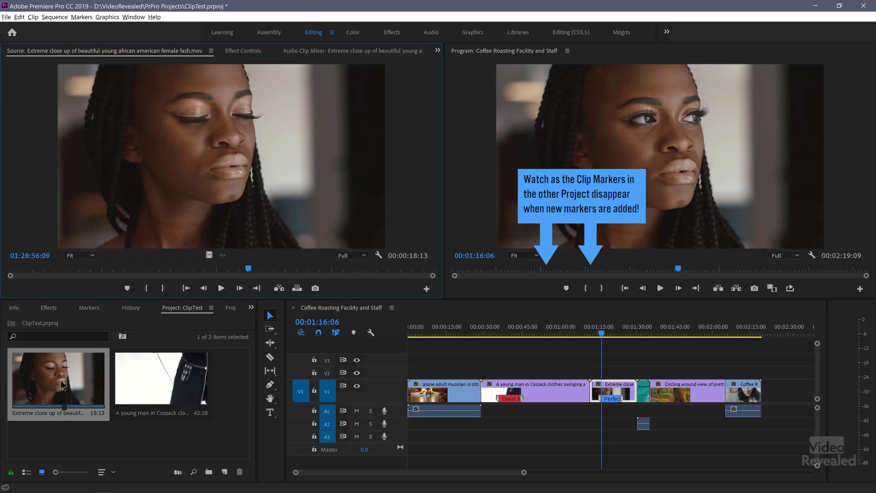
drag(250, 272, 389, 275)
drag(304, 273, 299, 272)
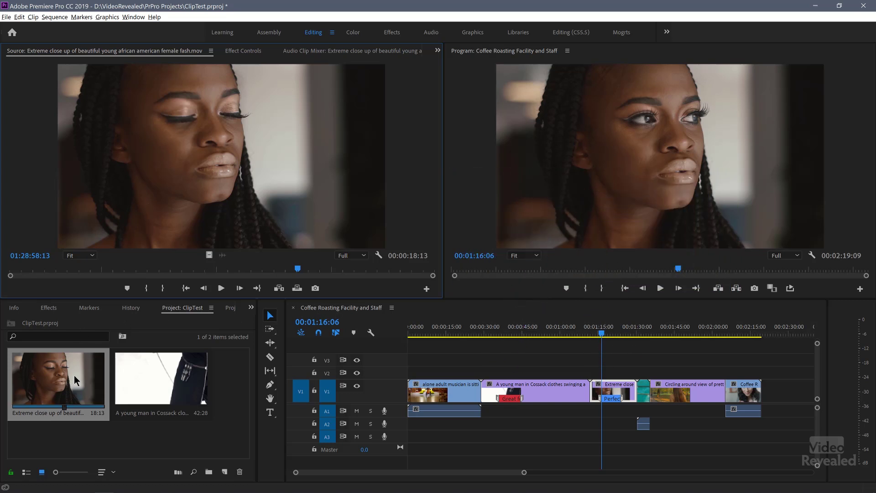
key(m)
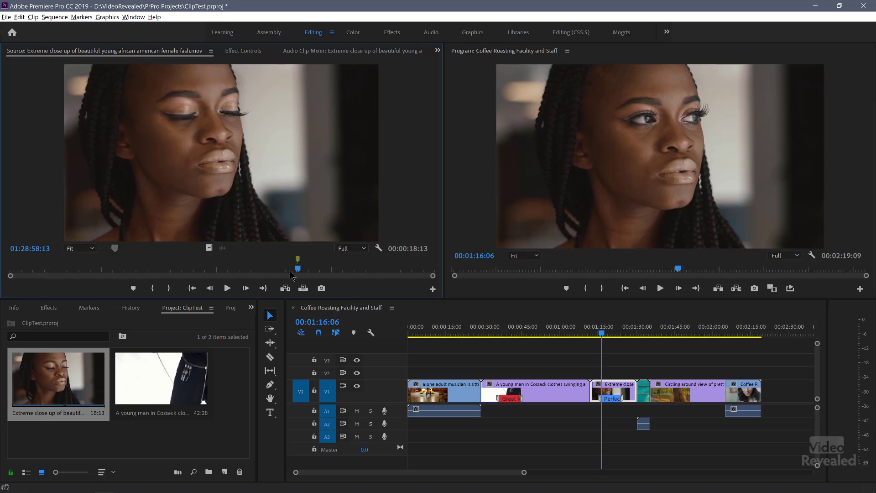
Step: Name the close-up clip's marker "Make sure eyes are open", color it lavender and extend its duration to the clip's end
double_click(298, 259)
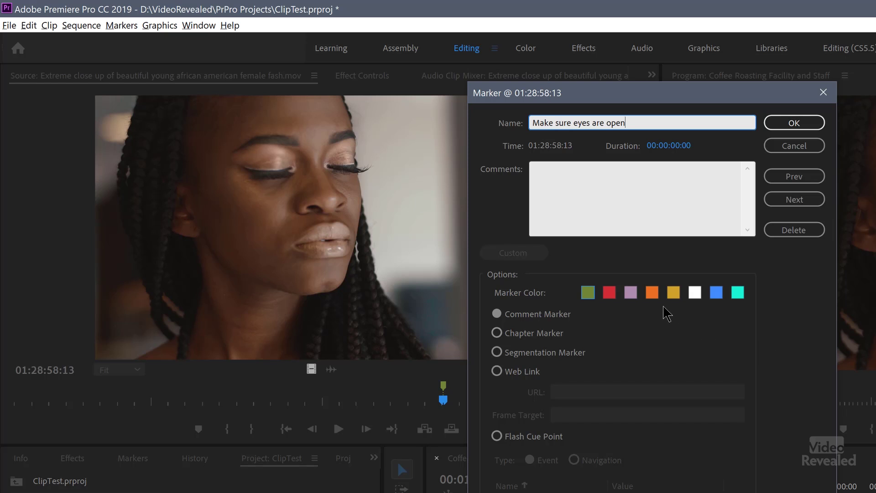
click(631, 292)
drag(678, 157, 829, 151)
click(807, 129)
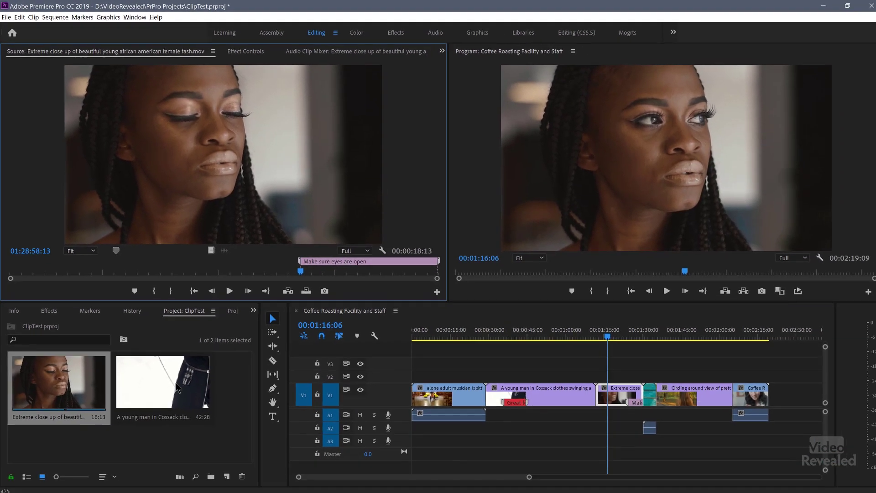
Step: Open the Cossack sword clip in the Source Monitor and add a clip marker at 00:00:28:15
double_click(174, 382)
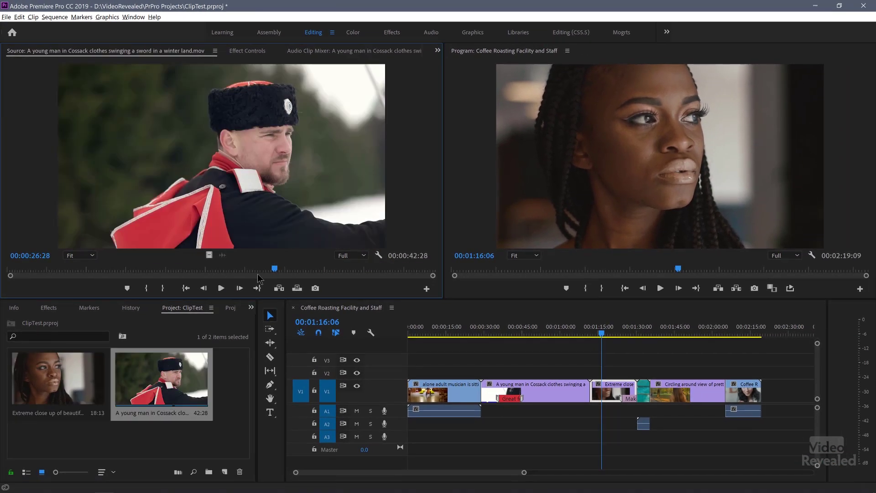
mouse_move(289, 273)
mouse_down()
mouse_move(343, 272)
mouse_move(290, 268)
mouse_up()
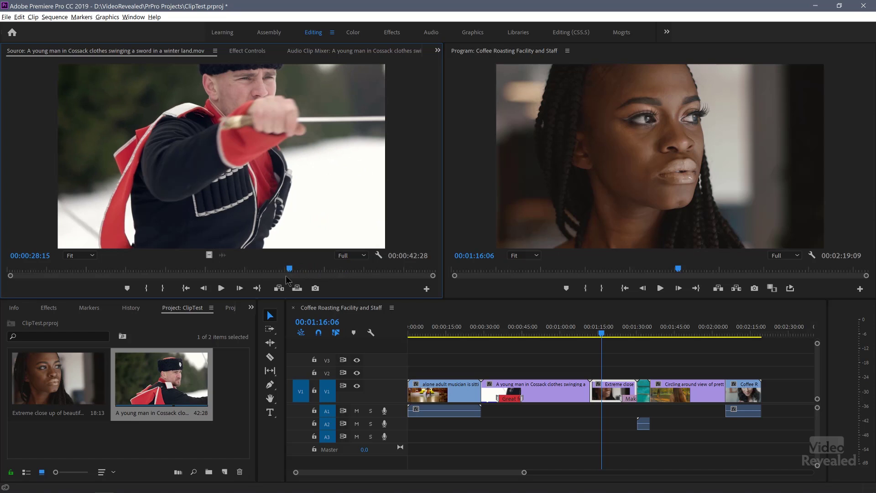
key(m)
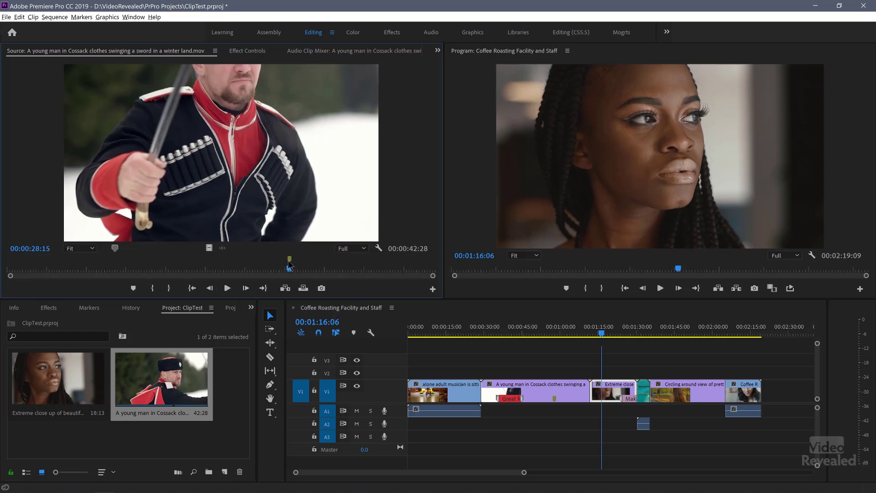
Step: Name the Cossack clip's marker "Darken shadows, desat", color it cyan and lengthen its duration
double_click(289, 259)
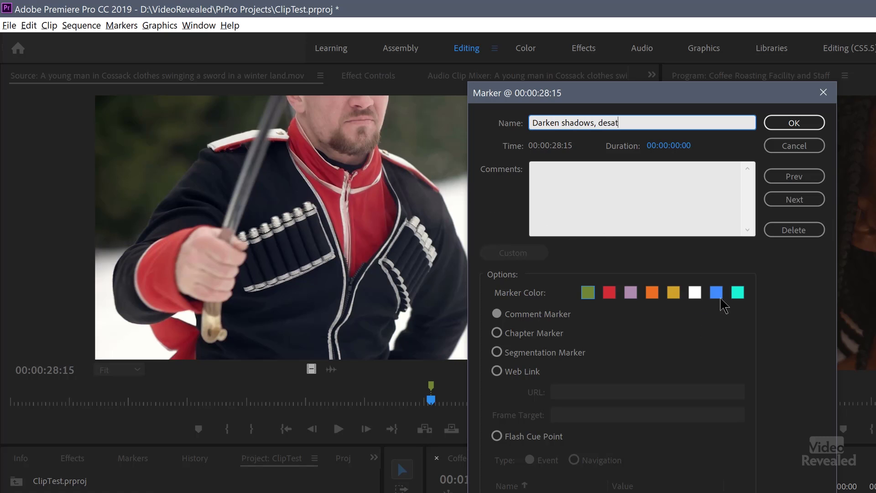
click(742, 293)
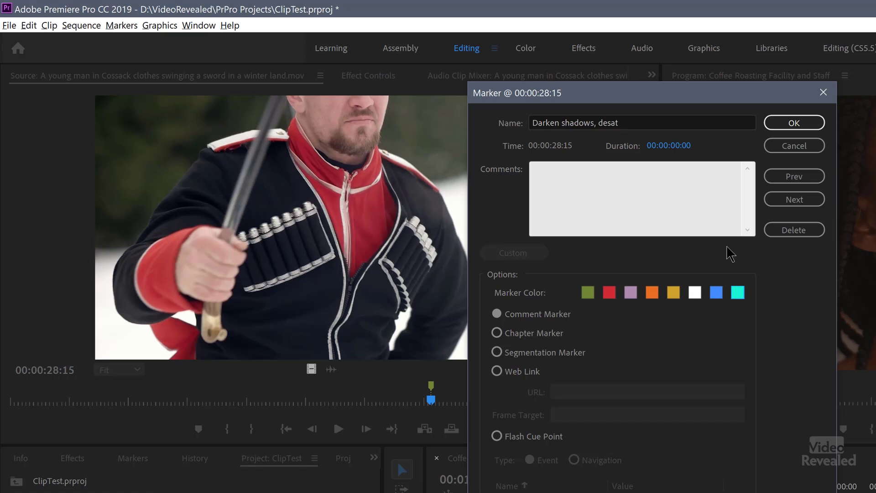
drag(671, 145, 740, 146)
click(807, 128)
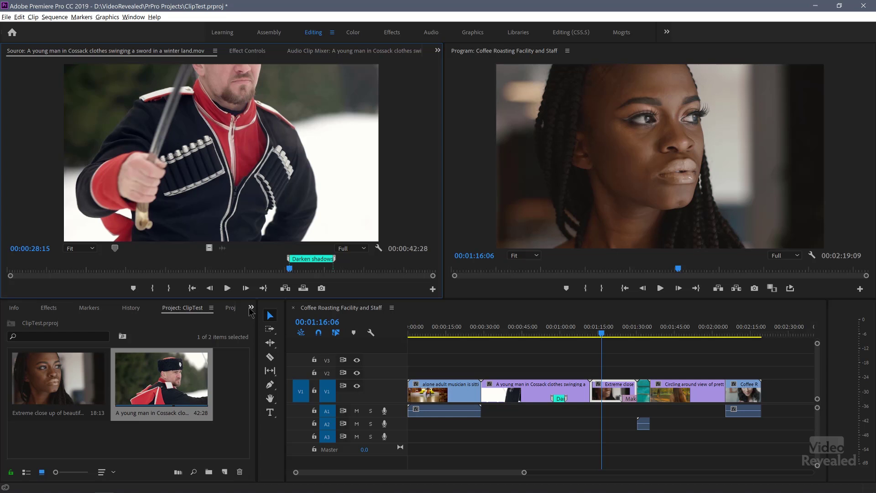
Step: Switch to the 224 Clip Markers saved to XMP project and inspect the markers on the close-up and Cossack clips in its sequence
click(251, 308)
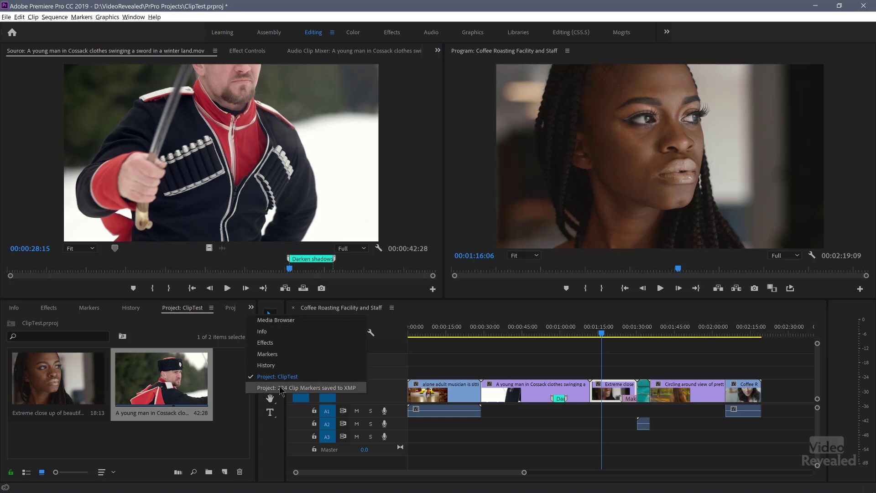
click(281, 388)
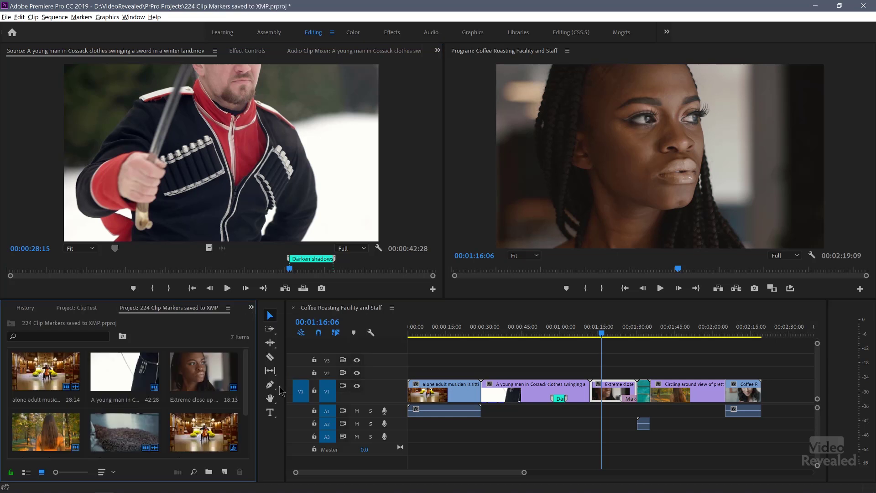
double_click(628, 391)
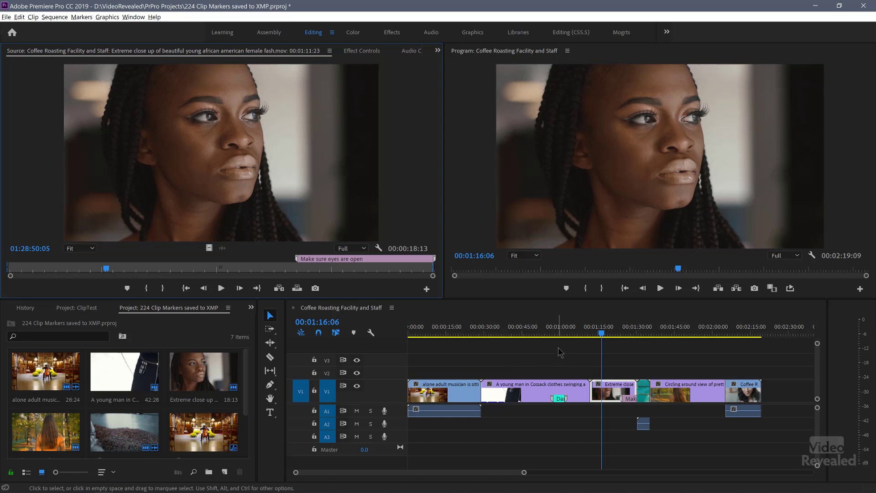
click(552, 330)
click(535, 391)
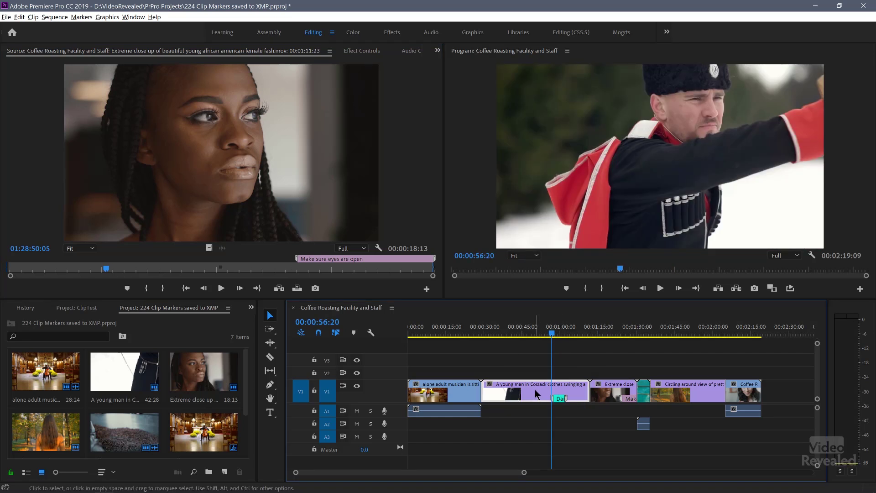
double_click(535, 392)
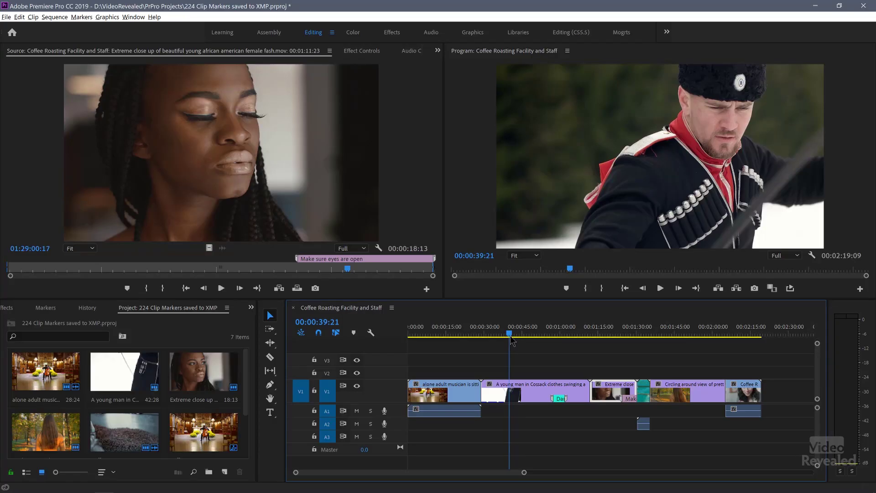
Step: Switch to File Explorer and examine the Footage > Adobe Stock > 2019 folder for XMP sidecar files
click(509, 333)
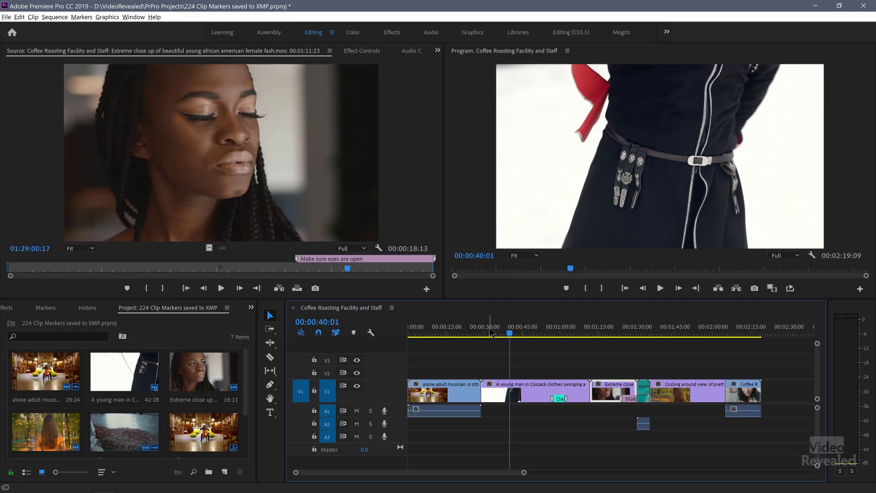
key(alt+Tab)
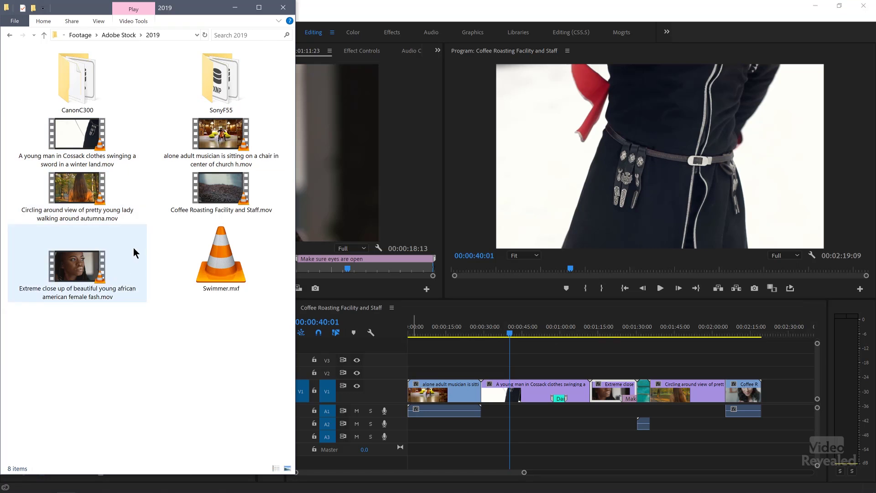
mouse_move(131, 254)
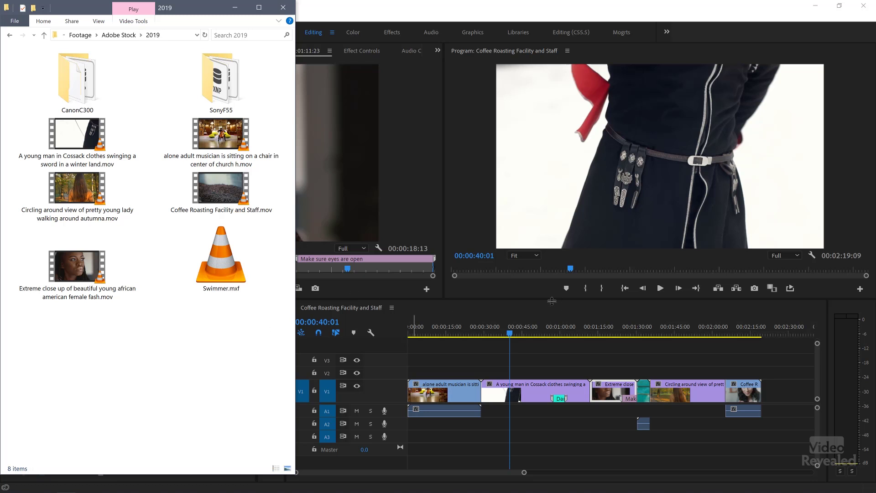
Step: Return to Premiere Pro, find the swimmer clip in the sequence and open Swimmer.mxf from the project in the Source Monitor
drag(627, 329, 645, 343)
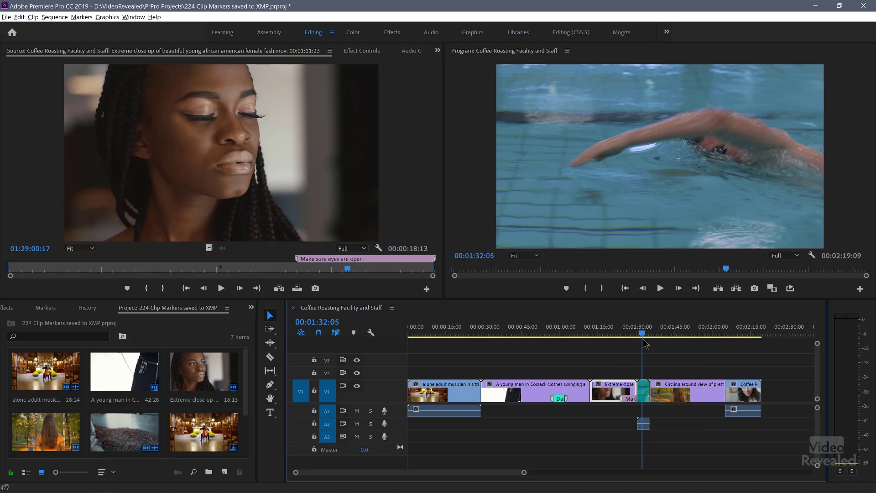
click(644, 394)
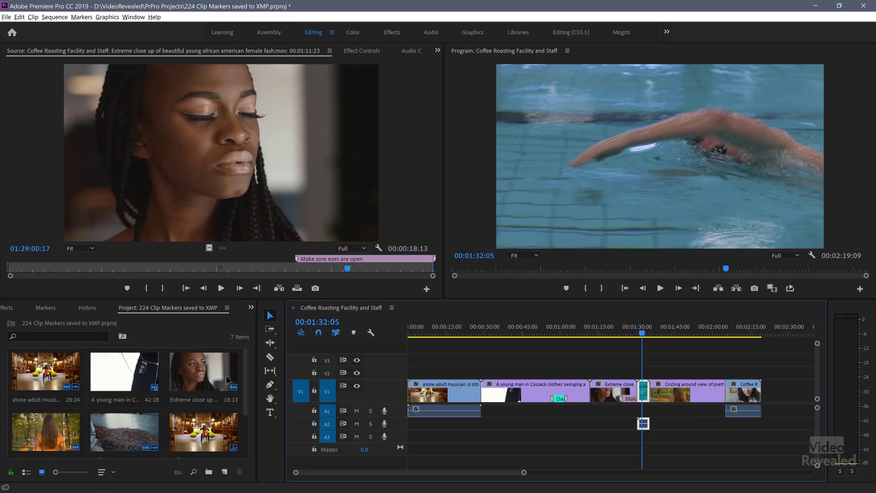
scroll(228, 383, down, 2)
click(47, 430)
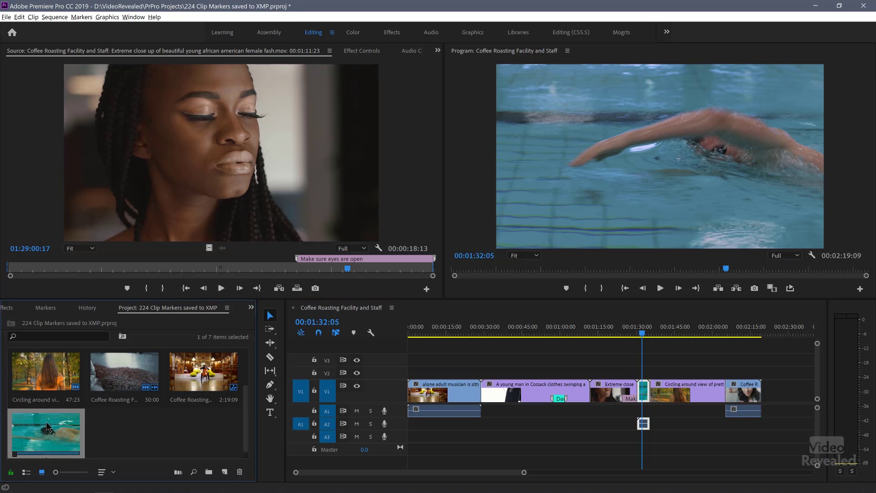
double_click(47, 426)
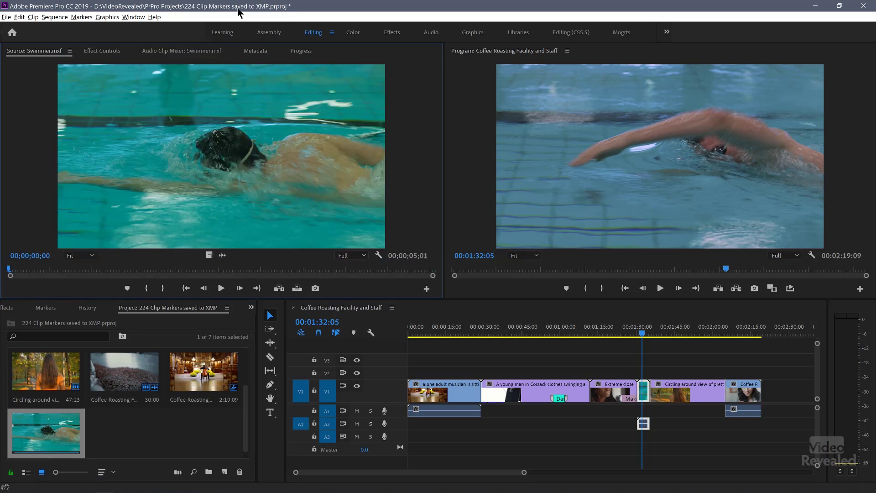
Step: Place the Premiere Pro window beside the 2019 footage folder and add a clip marker to Swimmer.mxf at 00;00;02;06
drag(236, 7, 536, 10)
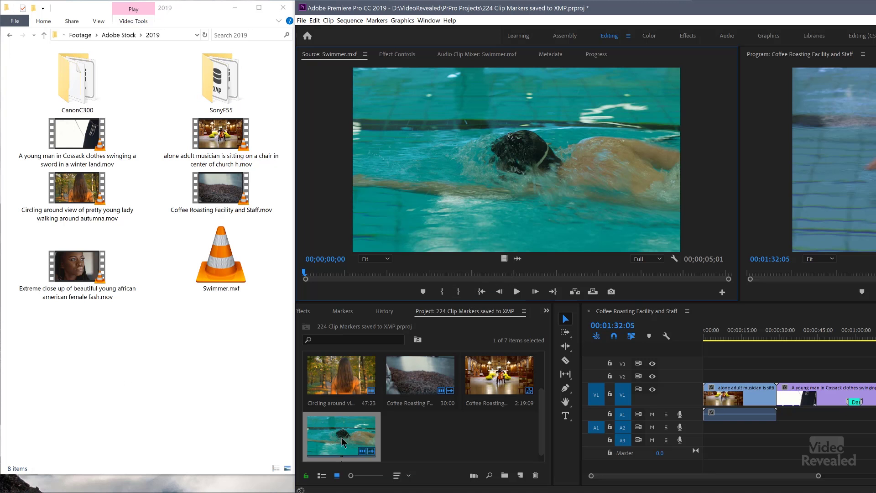
click(489, 275)
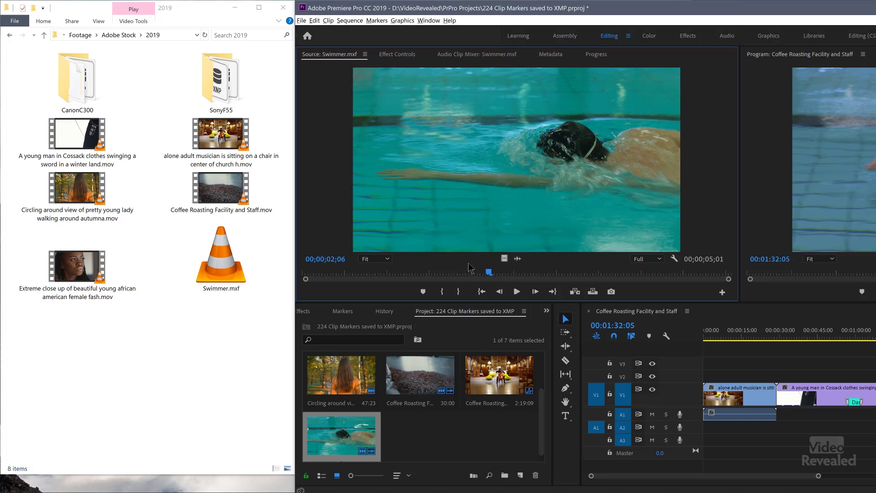
key(m)
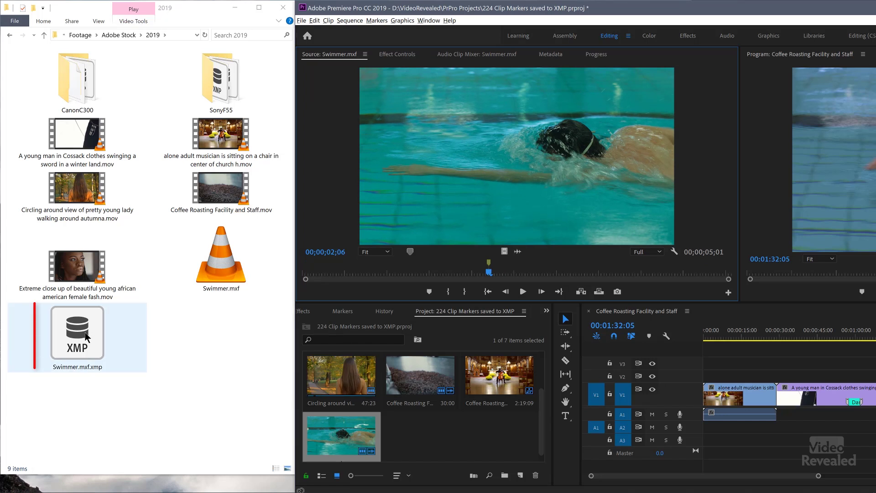